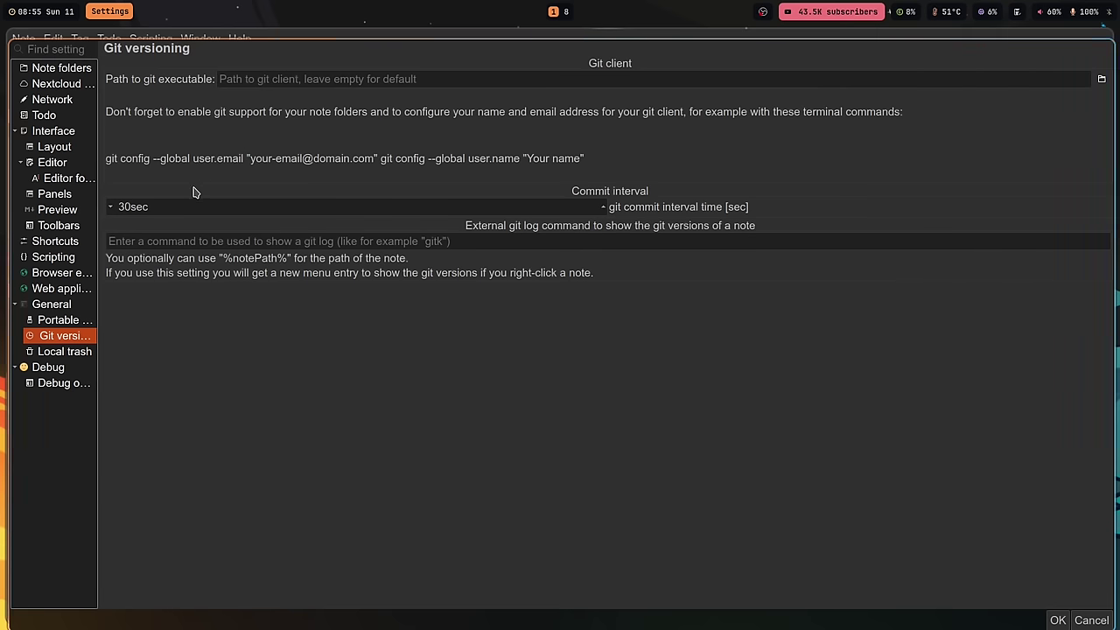
# - Examine the main window shortcuts in the settings, from the Note group through the Window, Workspaces and Panels groups
pyautogui.press('s')
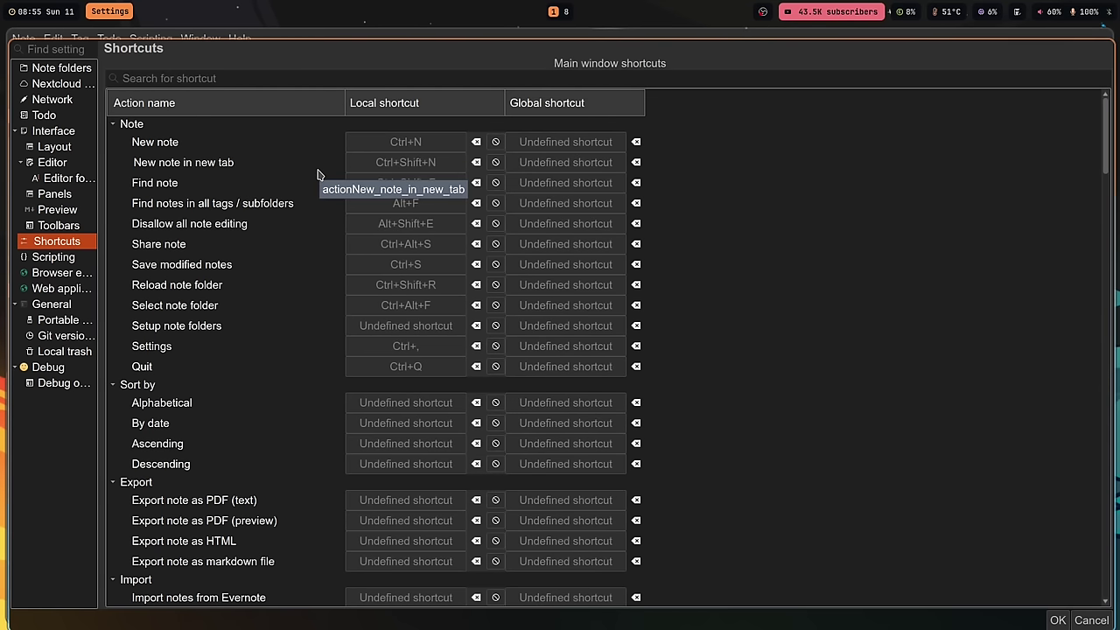
pyautogui.scroll(-10, 320, 202)
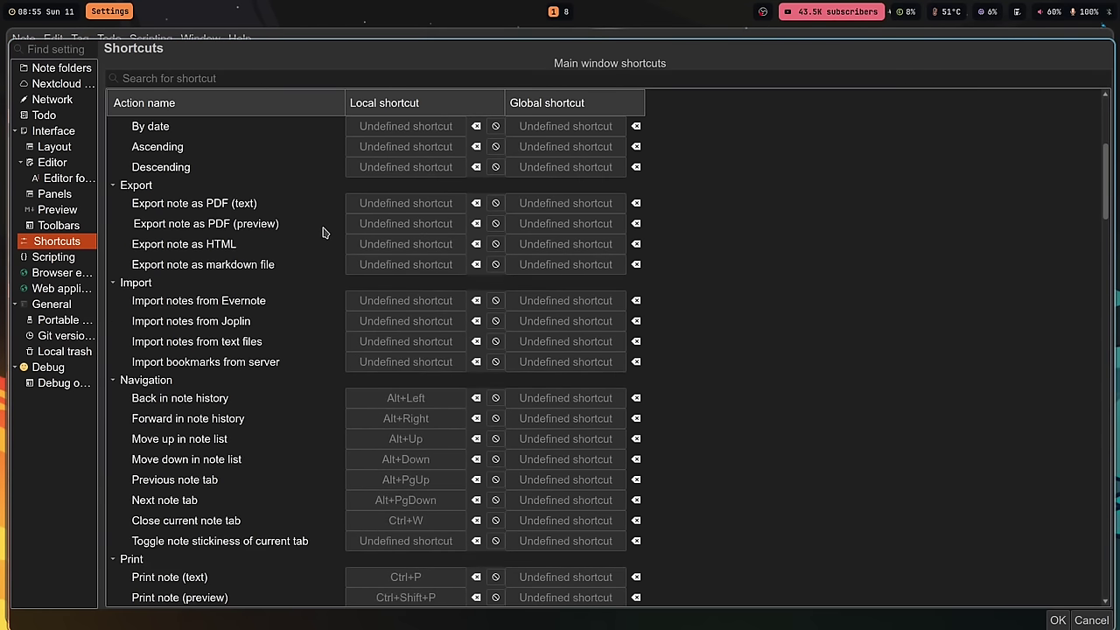
pyautogui.scroll(-10, 321, 233)
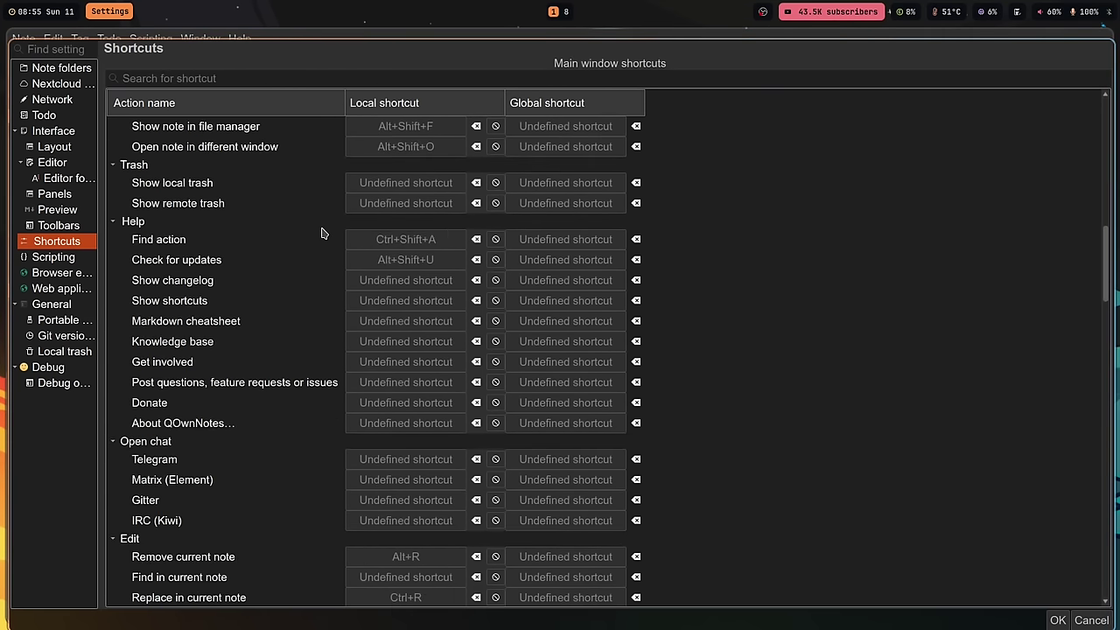
pyautogui.scroll(-10, 321, 233)
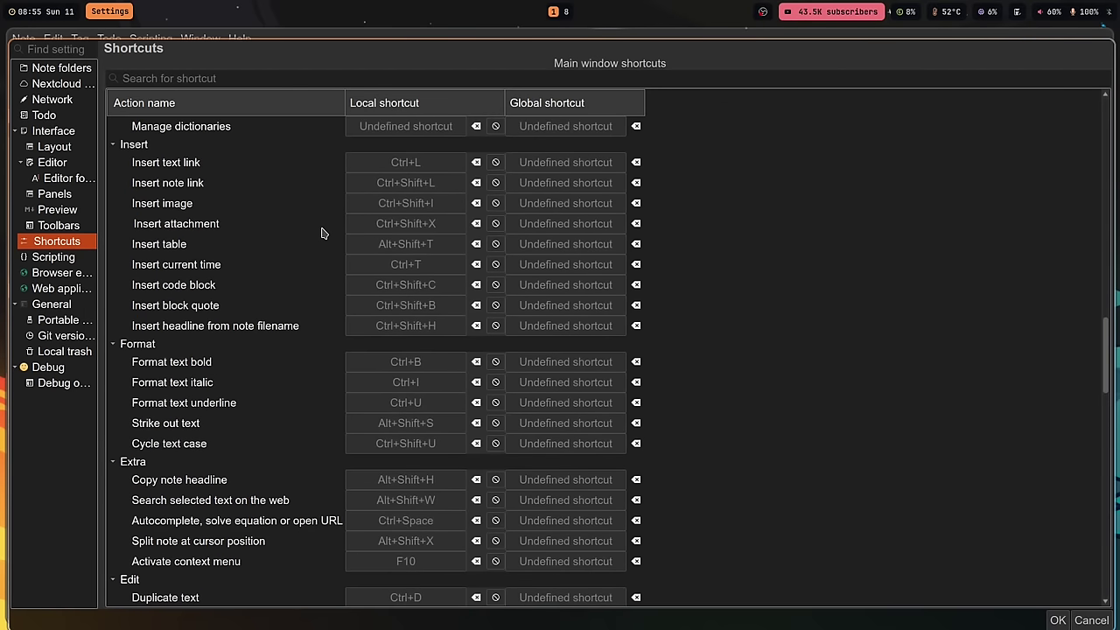
pyautogui.scroll(-3, 322, 233)
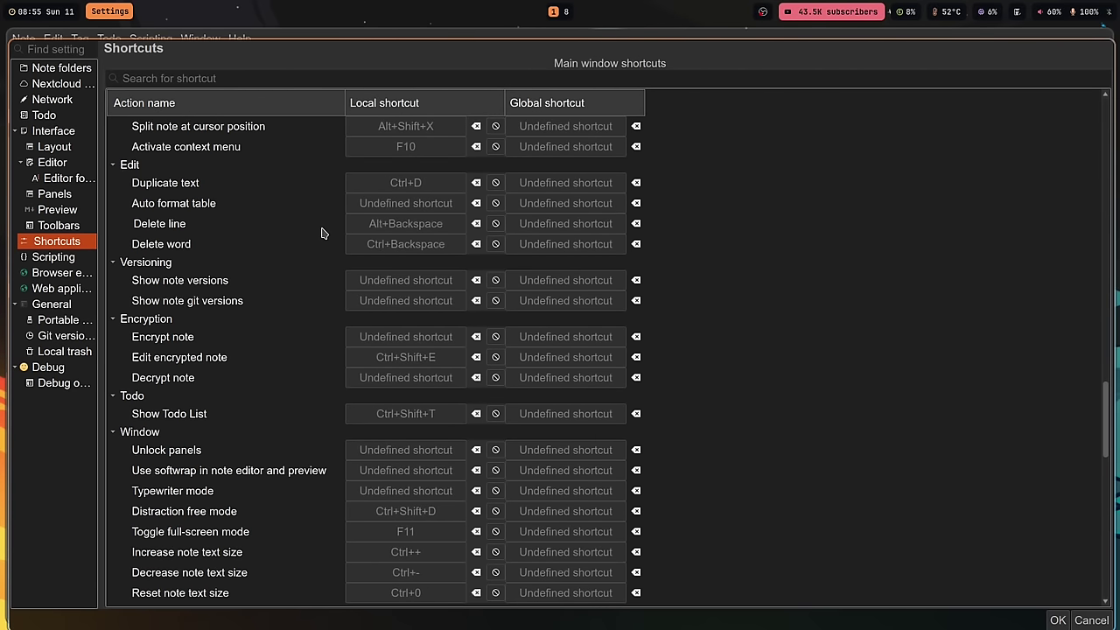
pyautogui.scroll(-3, 321, 233)
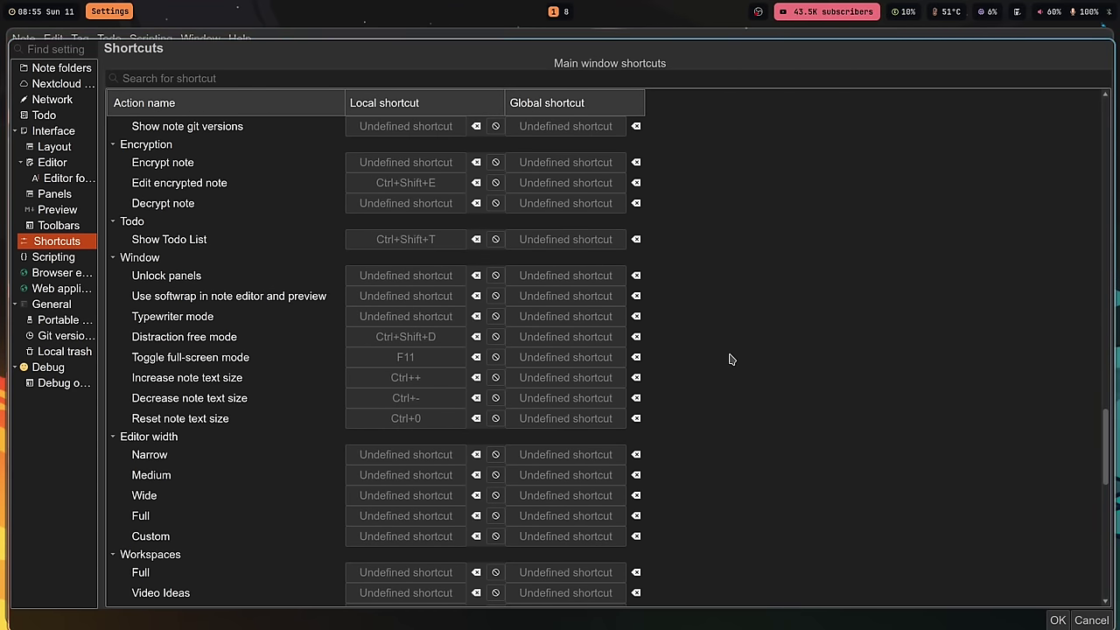
pyautogui.scroll(-3, 731, 359)
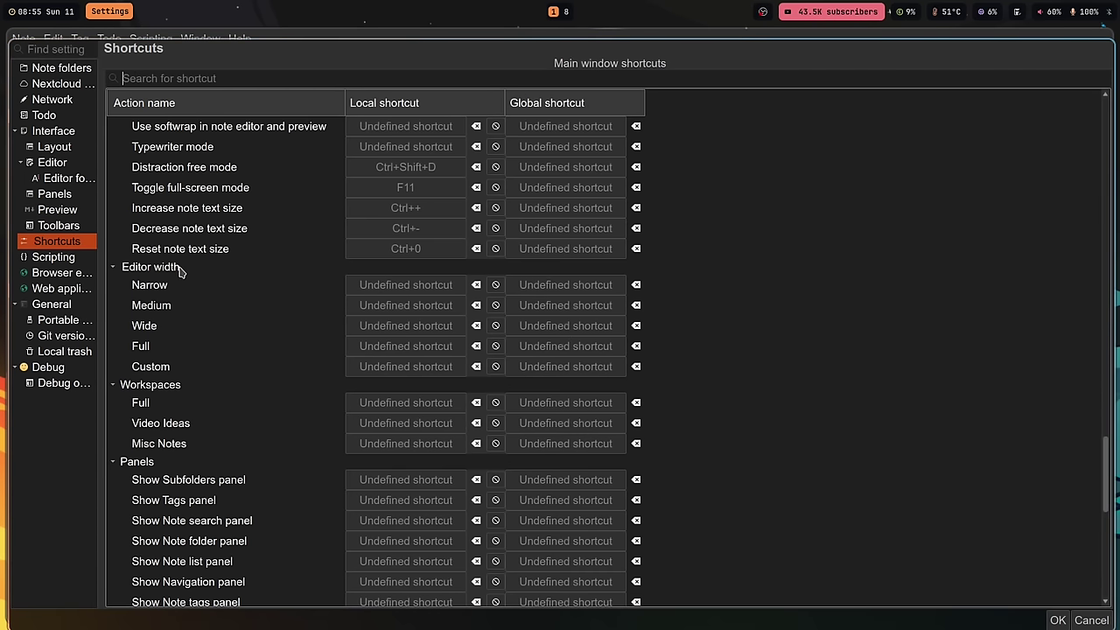
pyautogui.scroll(3, 246, 287)
pyautogui.scroll(6, 246, 287)
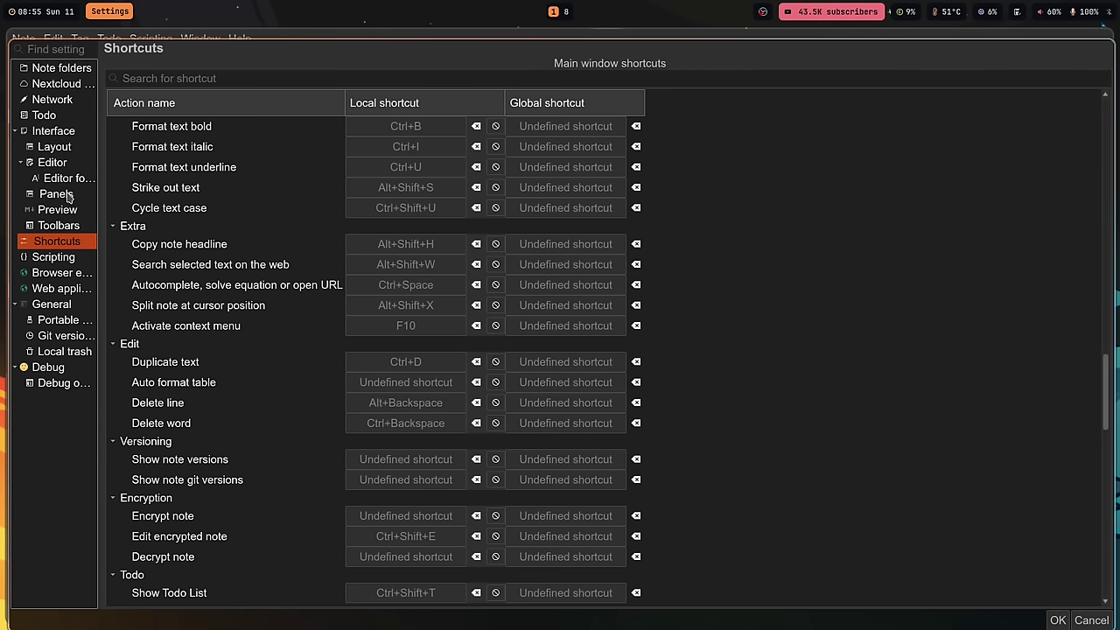
# - Search the settings for "vim" to check the Vim mode option on the Editor page, and clear the search
pyautogui.write('vim')
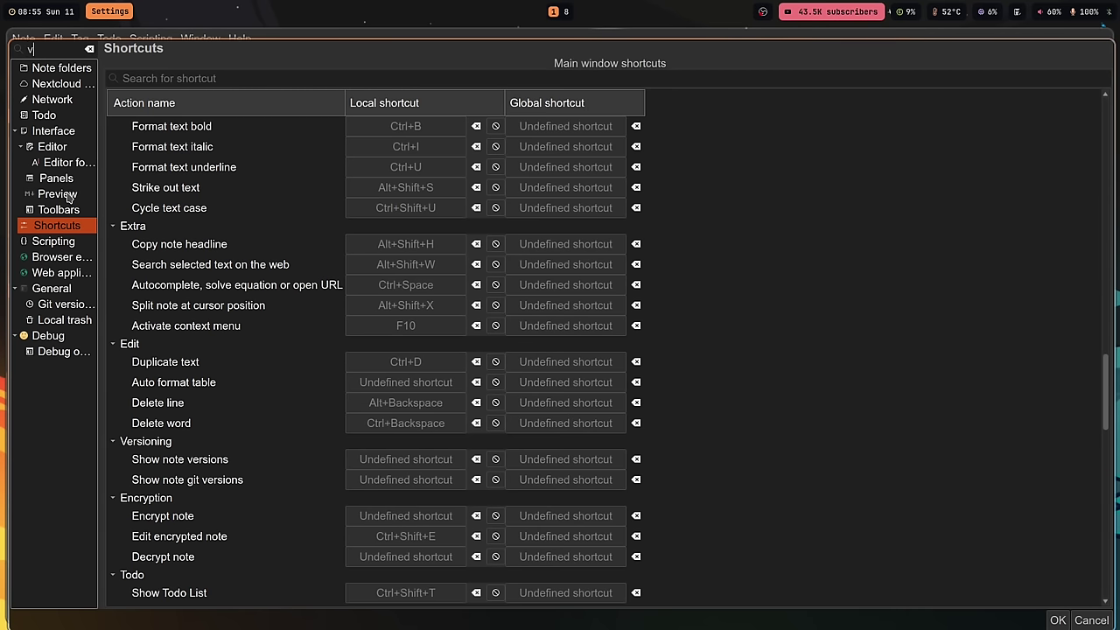
pyautogui.click(50, 88)
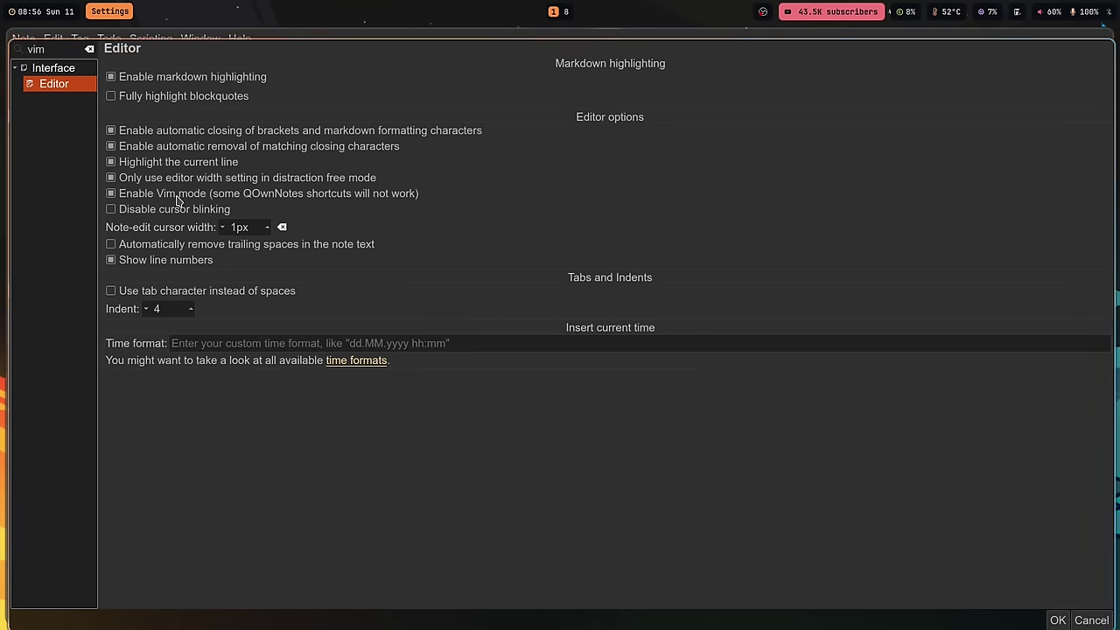
pyautogui.click(89, 49)
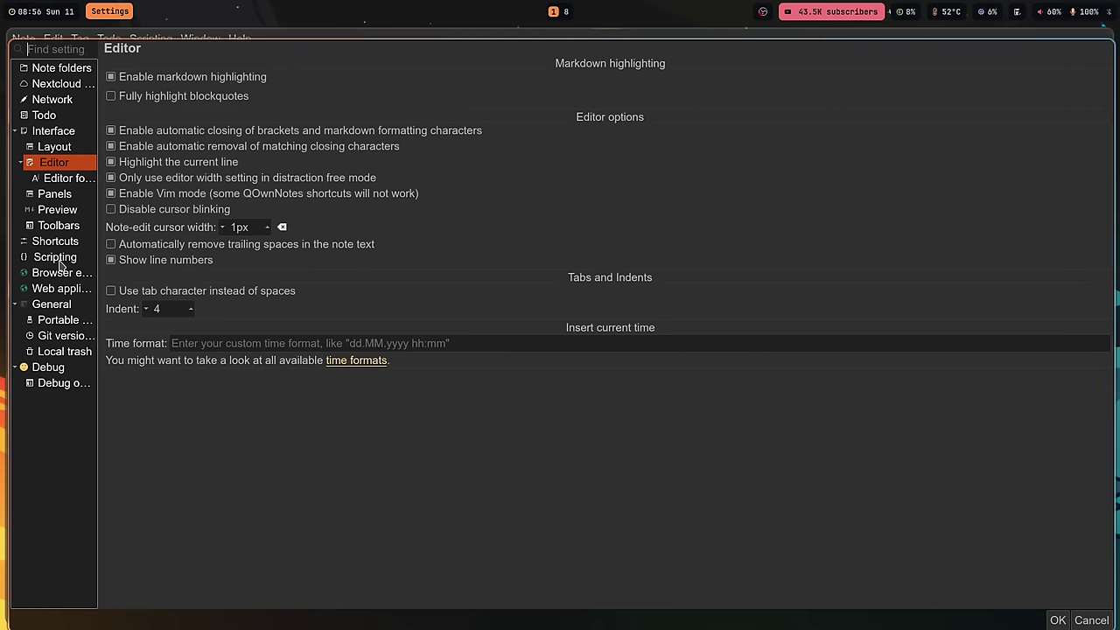
# - View the Web application and Panels settings pages and close the settings dialog
pyautogui.click(58, 290)
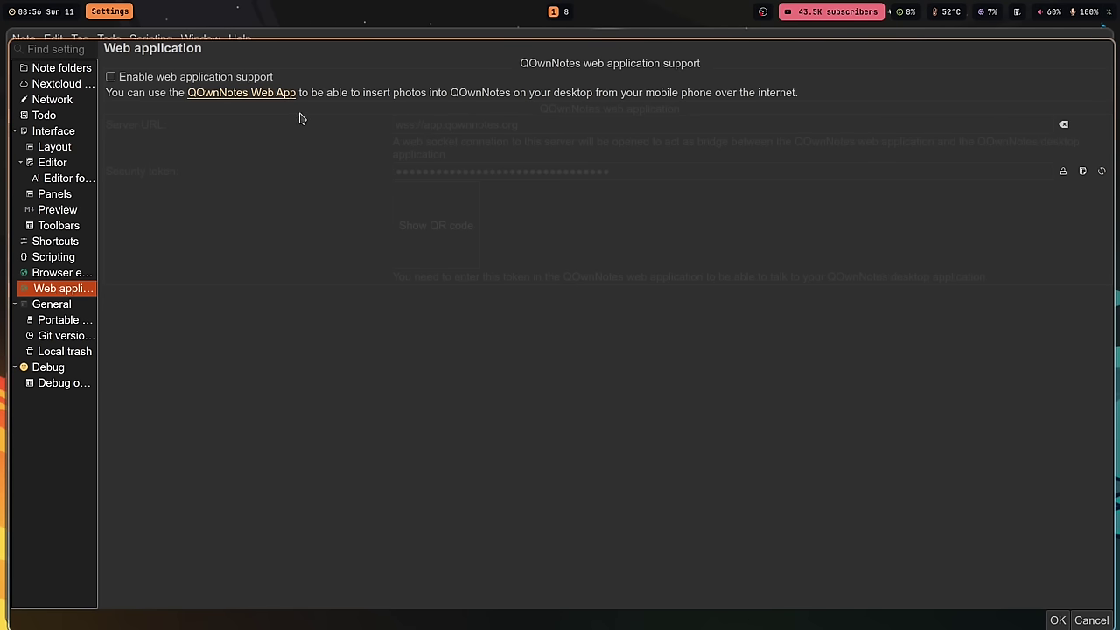
pyautogui.click(58, 195)
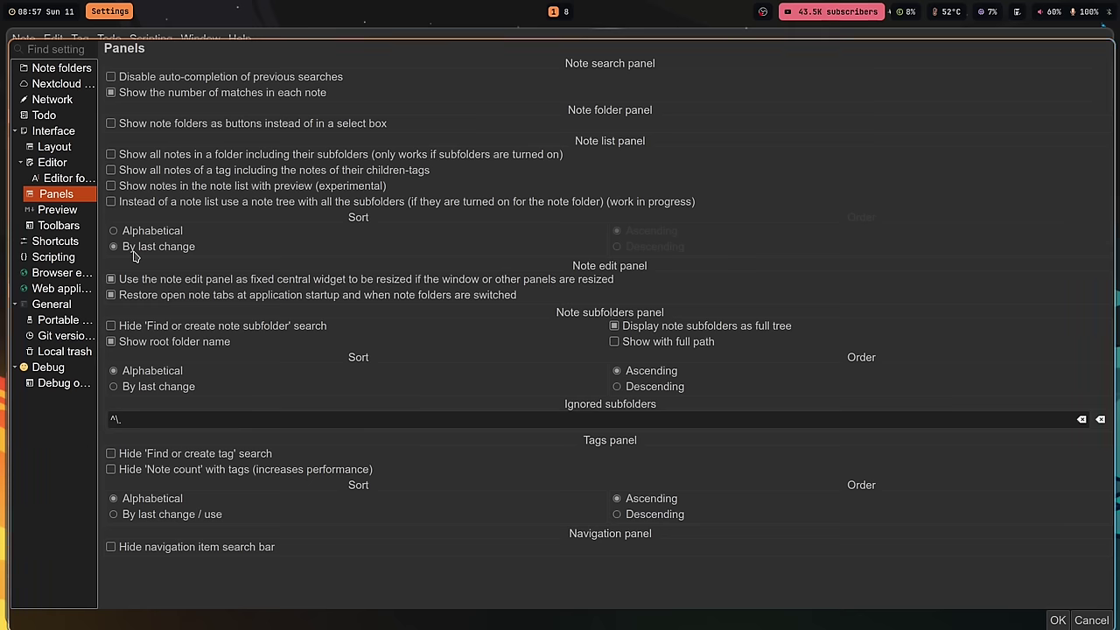
pyautogui.press('Escape')
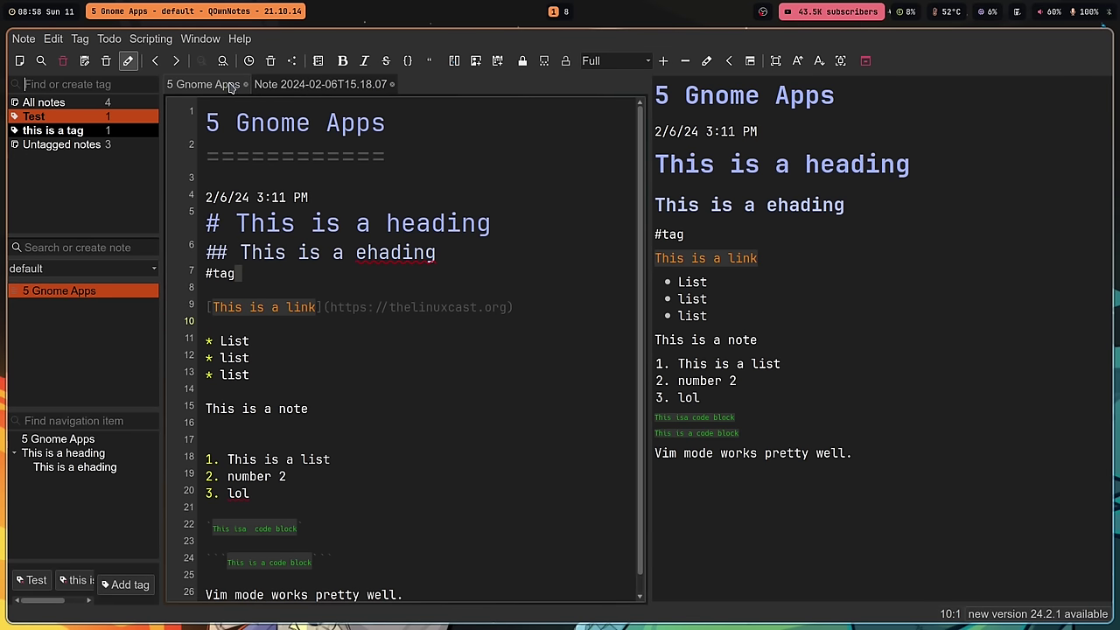
# - Switch the workspace to Video Ideas to preview its panel layout, and return to the Full workspace
pyautogui.click(288, 84)
pyautogui.click(212, 85)
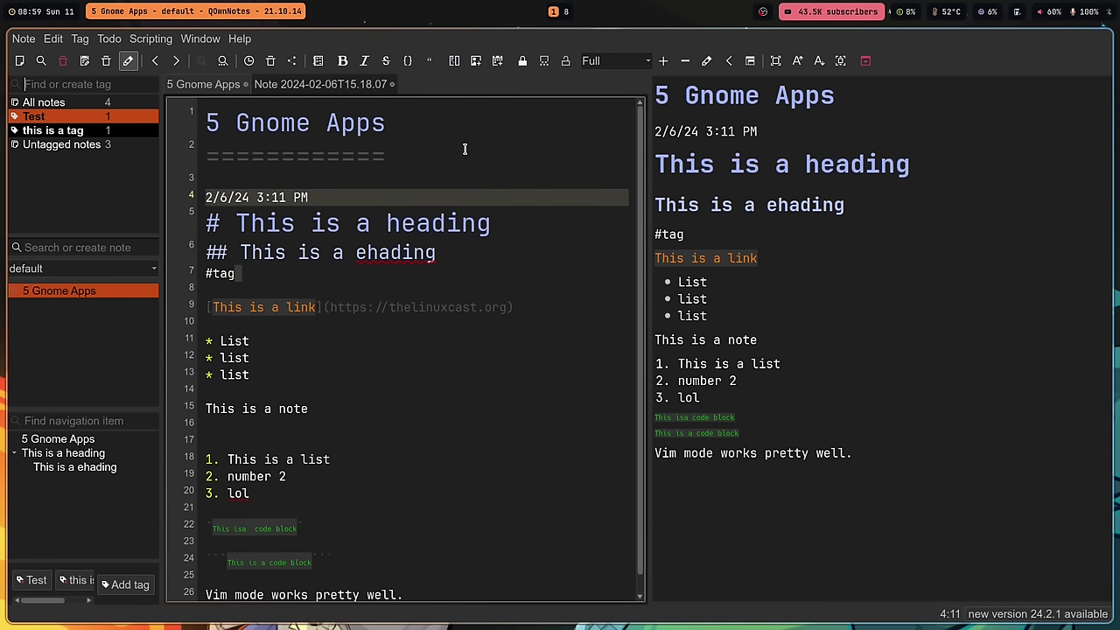
pyautogui.click(615, 63)
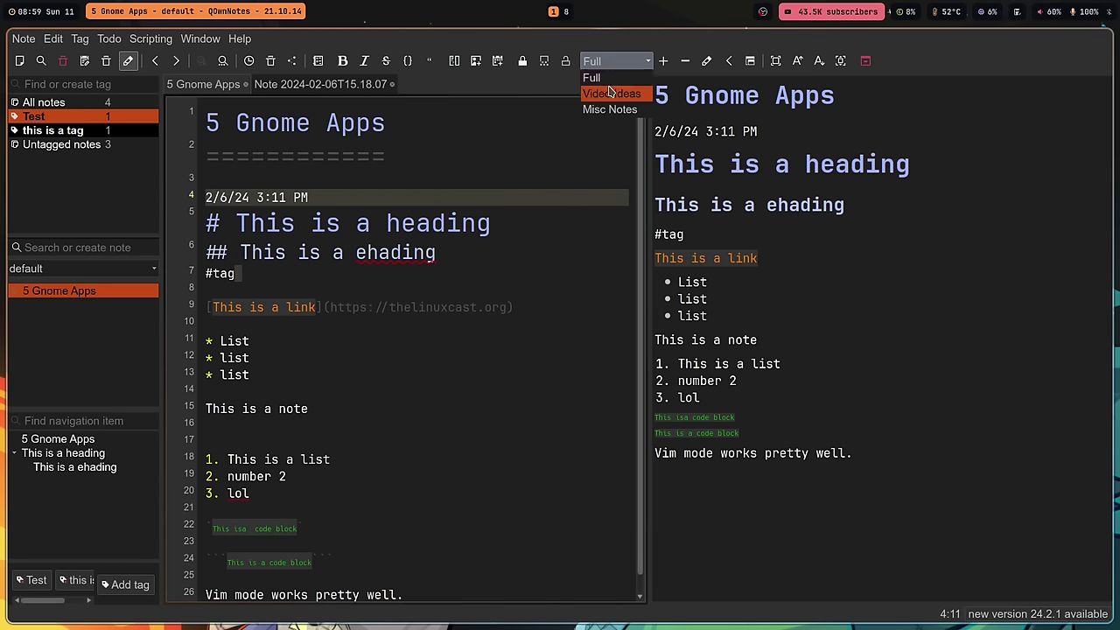
pyautogui.click(611, 94)
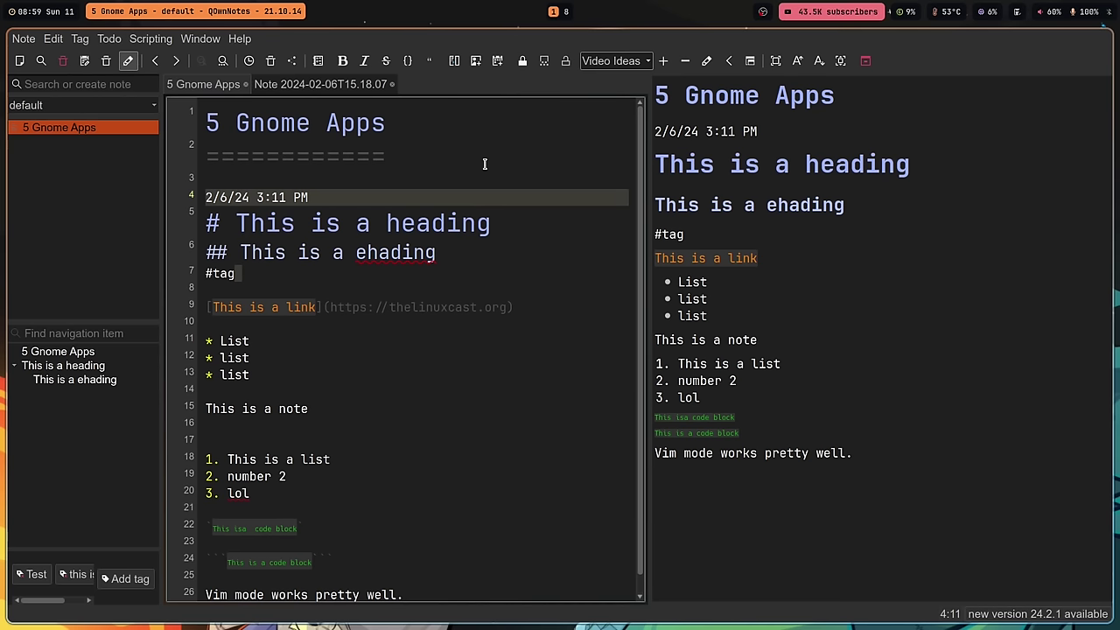
pyautogui.click(616, 63)
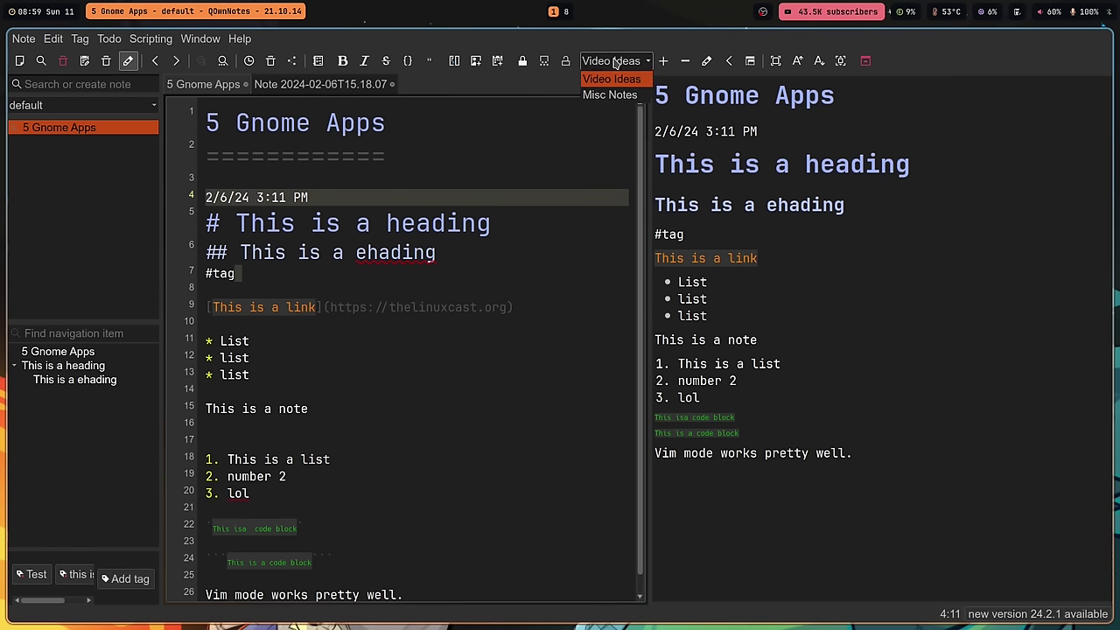
pyautogui.click(595, 78)
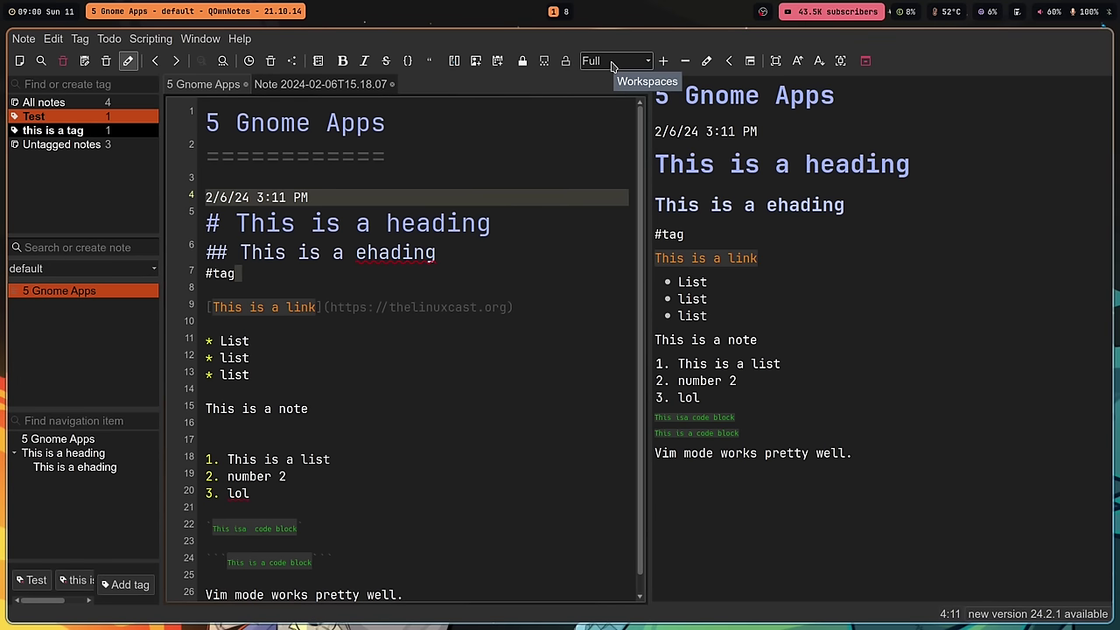
# - Add a note folder named "reading notes" in the note folder setup and save the settings
pyautogui.click(22, 39)
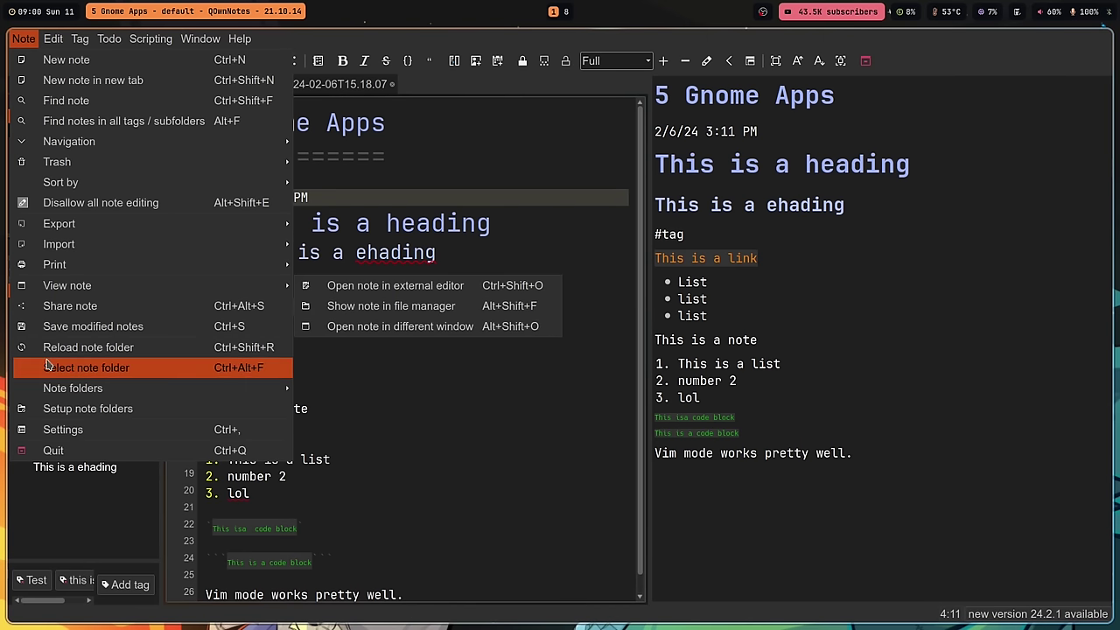
pyautogui.click(77, 409)
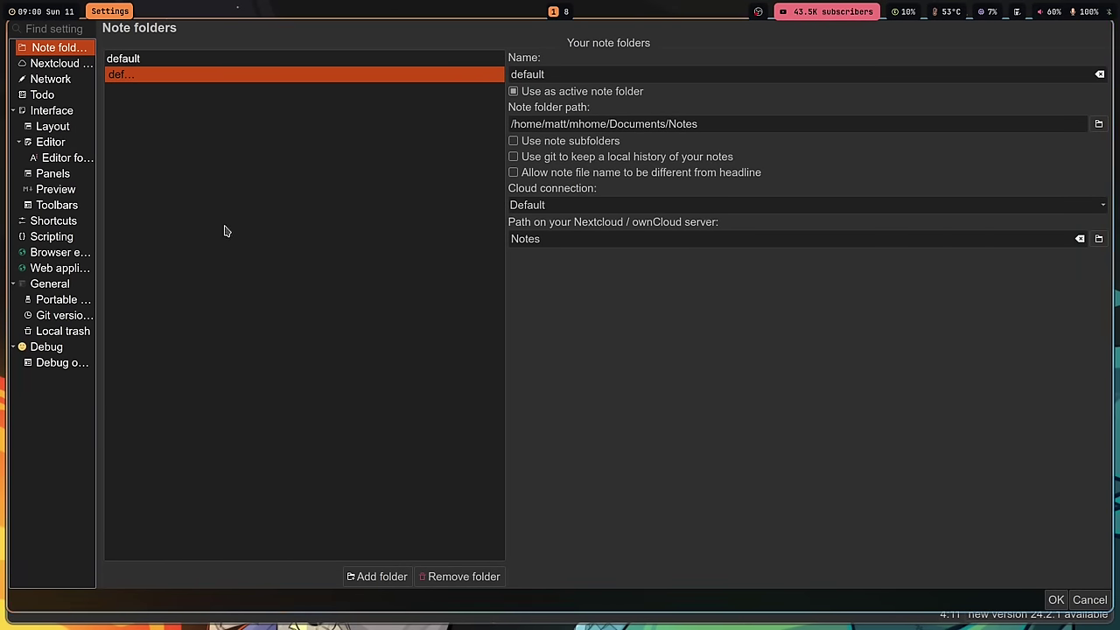
pyautogui.click(376, 577)
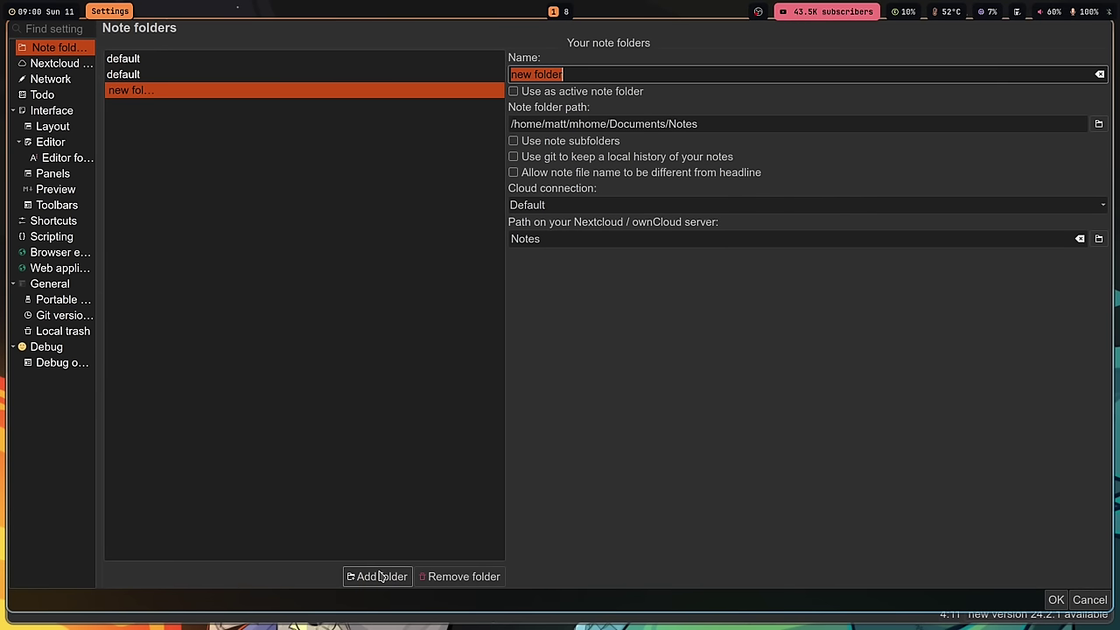
pyautogui.click(595, 75)
pyautogui.hotkey('ctrl', 'a')
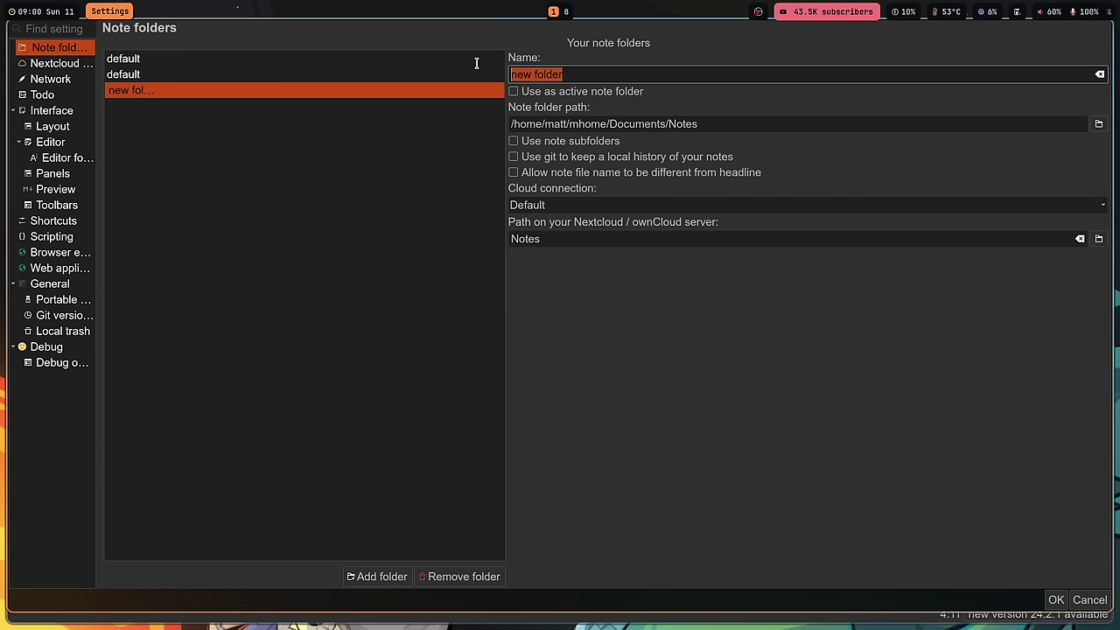
pyautogui.write('reading notes')
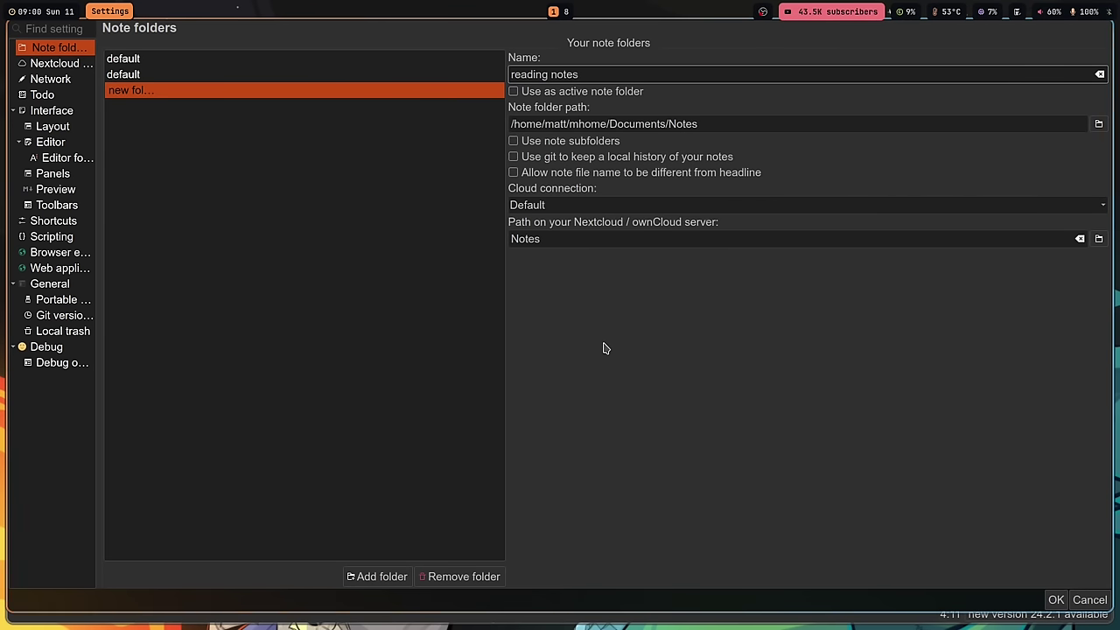
pyautogui.click(1056, 601)
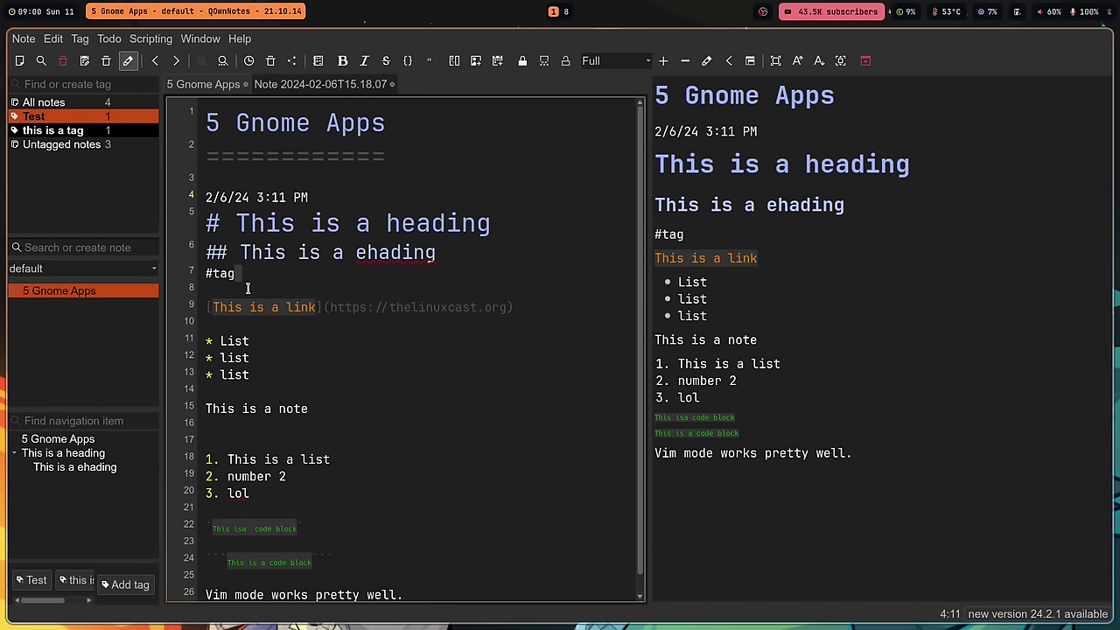
pyautogui.click(85, 113)
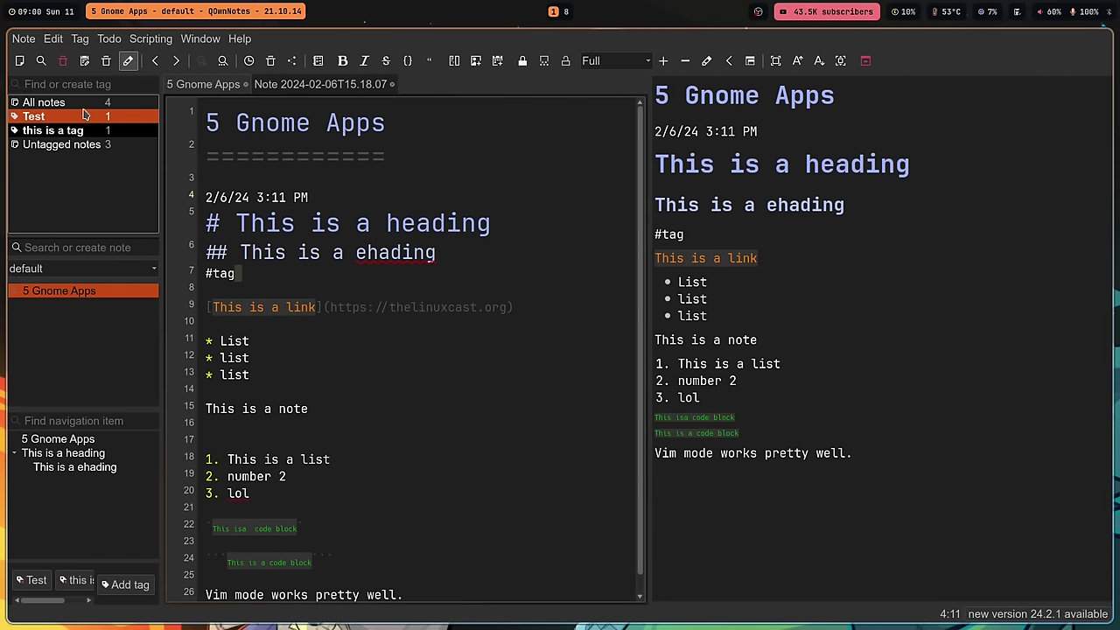
pyautogui.click(24, 38)
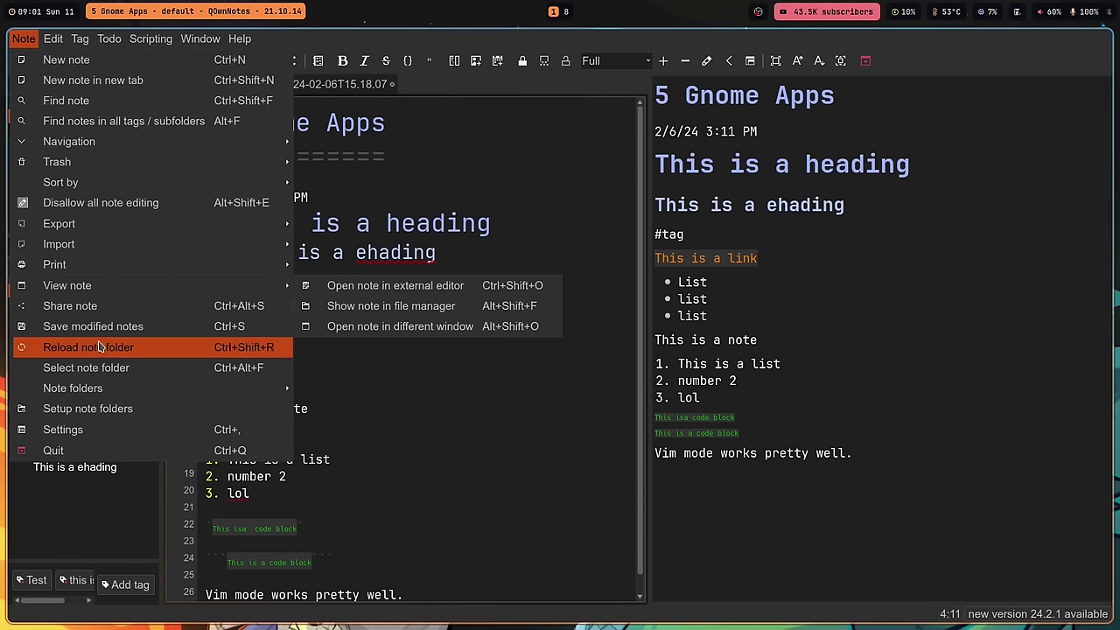
pyautogui.moveTo(87, 387)
pyautogui.click(358, 387)
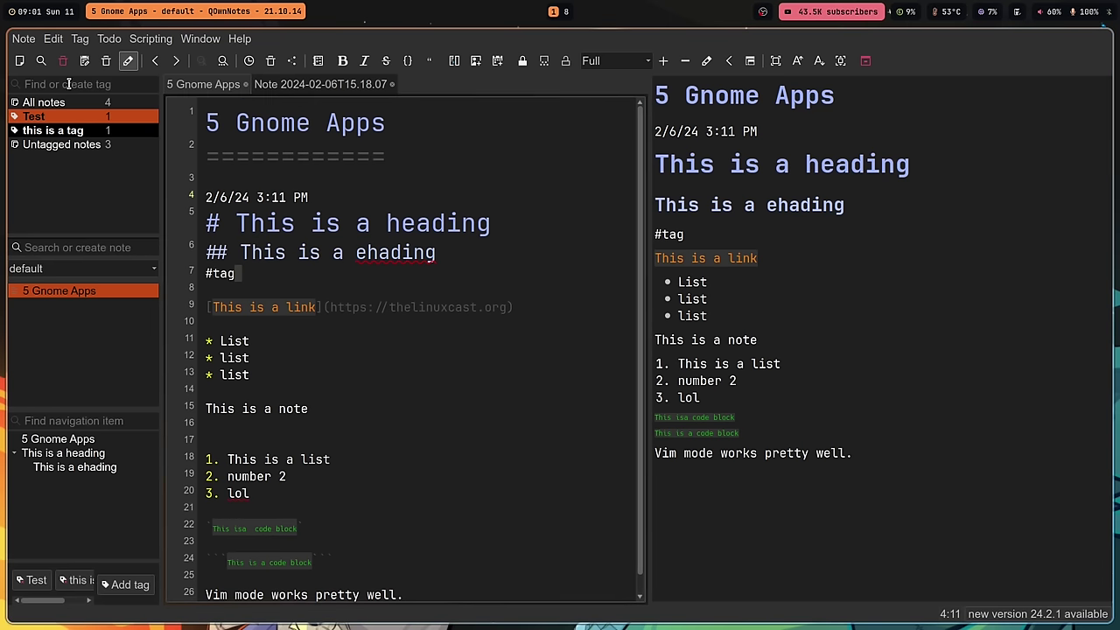
pyautogui.click(23, 38)
pyautogui.moveTo(87, 396)
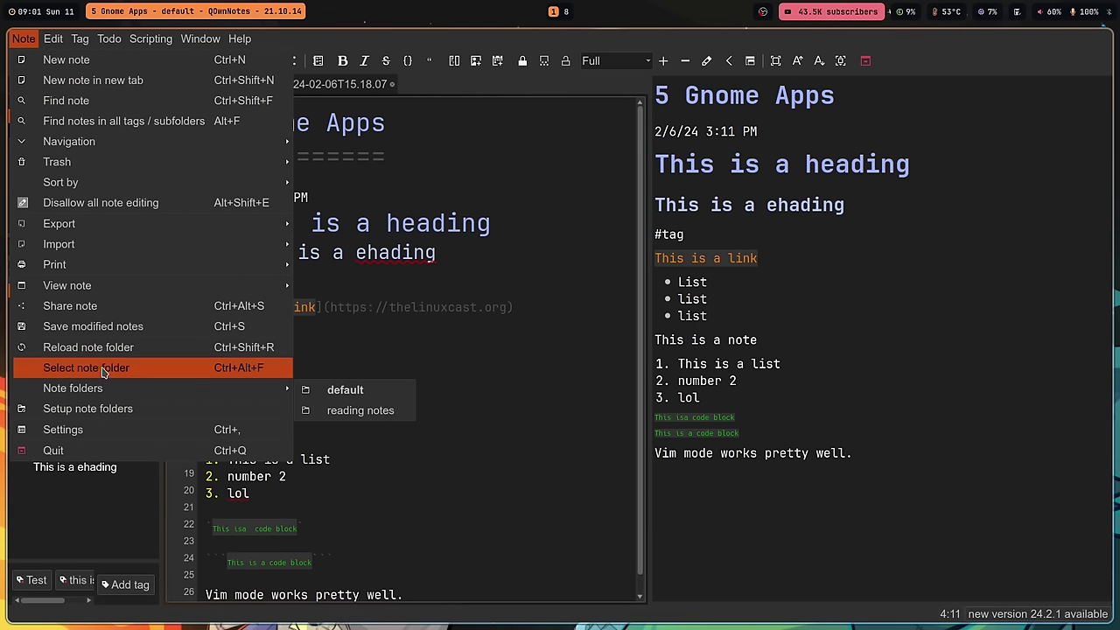
pyautogui.click(136, 372)
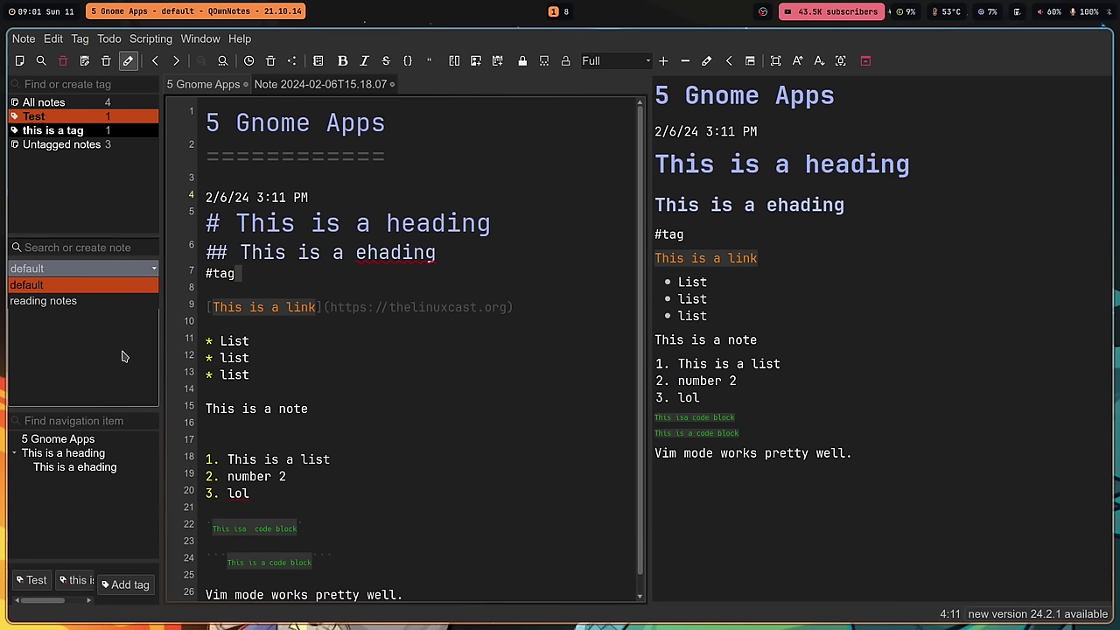
pyautogui.click(52, 287)
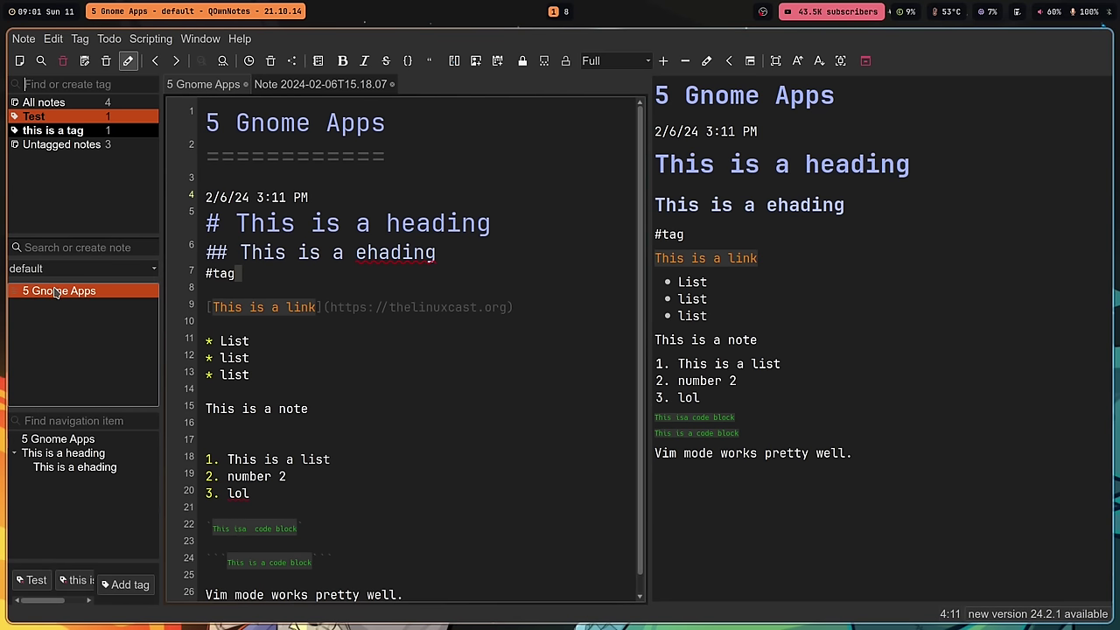
# - Make "reading notes" the current note folder and create a new note in it
pyautogui.click(63, 271)
pyautogui.click(62, 299)
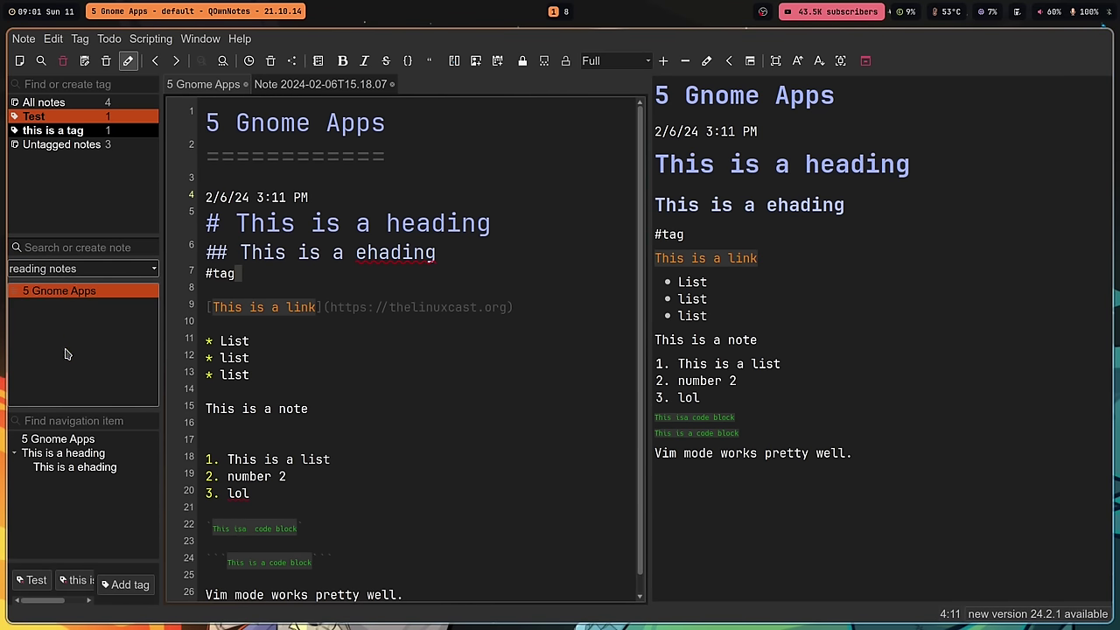
pyautogui.click(19, 61)
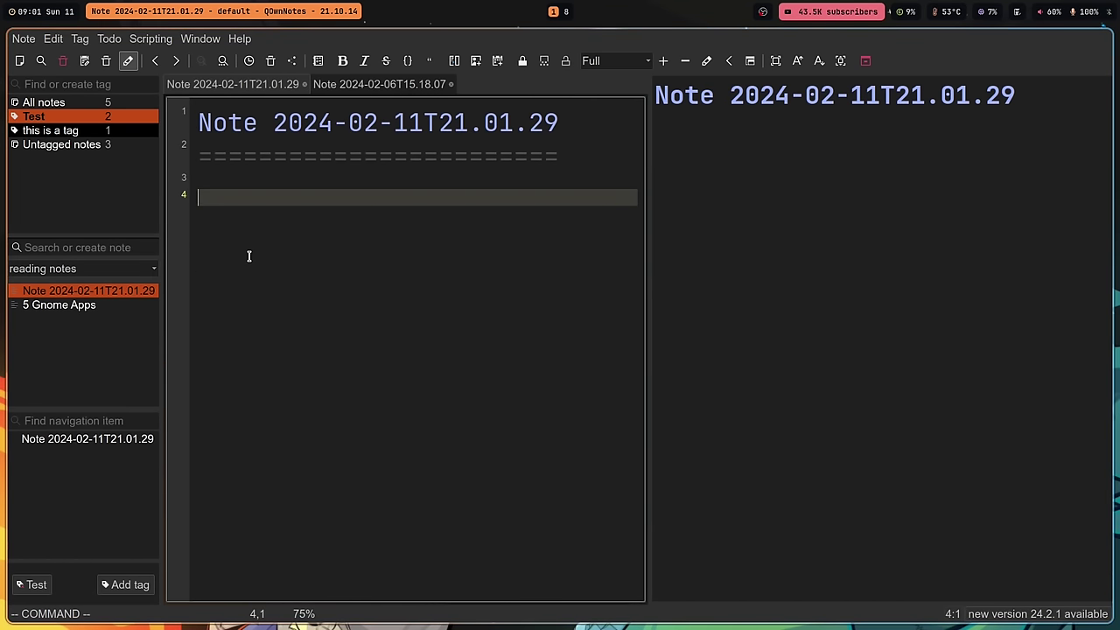
# - Write "I am reading" in the body of the new note
pyautogui.write('i Am')
pyautogui.press('BackSpace')
pyautogui.press('BackSpace')
pyautogui.press('BackSpace')
pyautogui.write('I am reading')
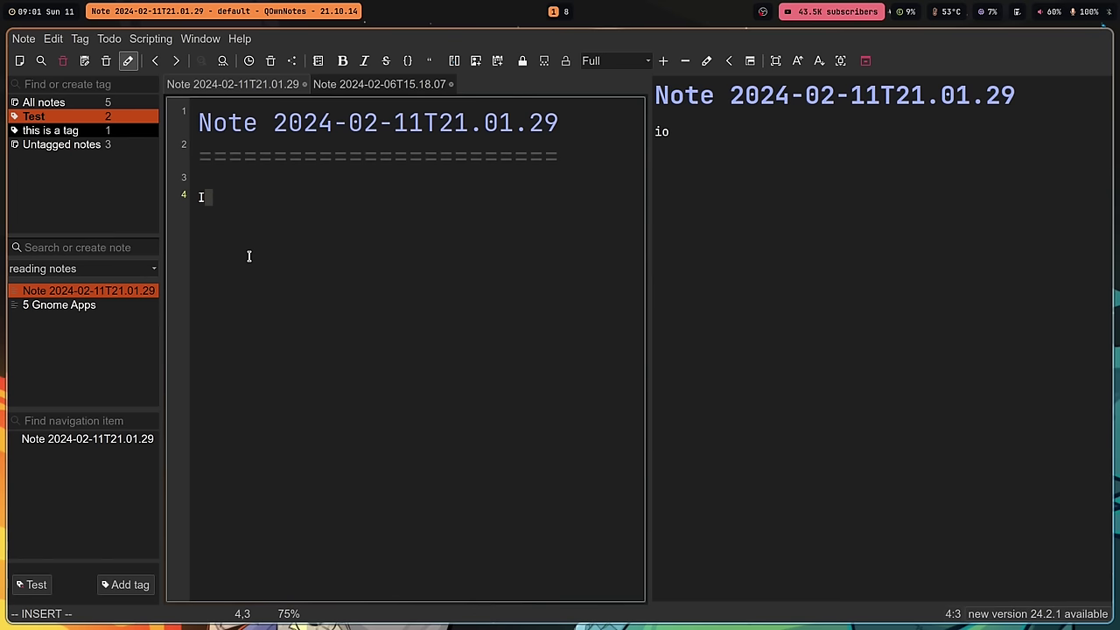